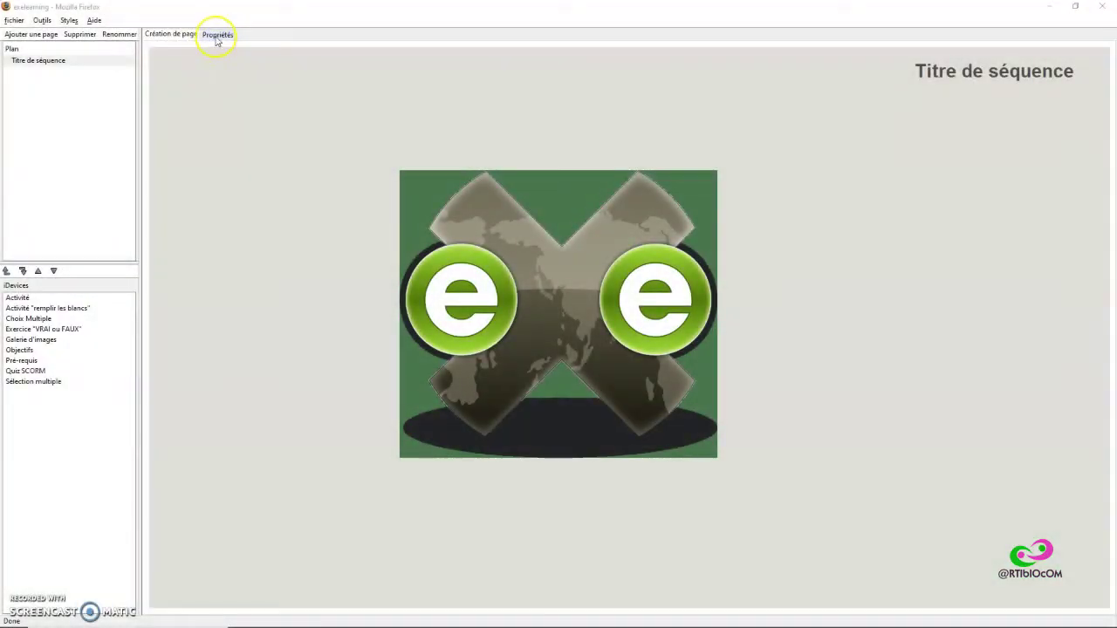
# Step: Set the project title to Communication verbale, the author's name, Creative Commons Attribution-ShareAlike 2.5 License and footer Artibiocom, and complete the DCMI metadata
pyautogui.click(218, 33)
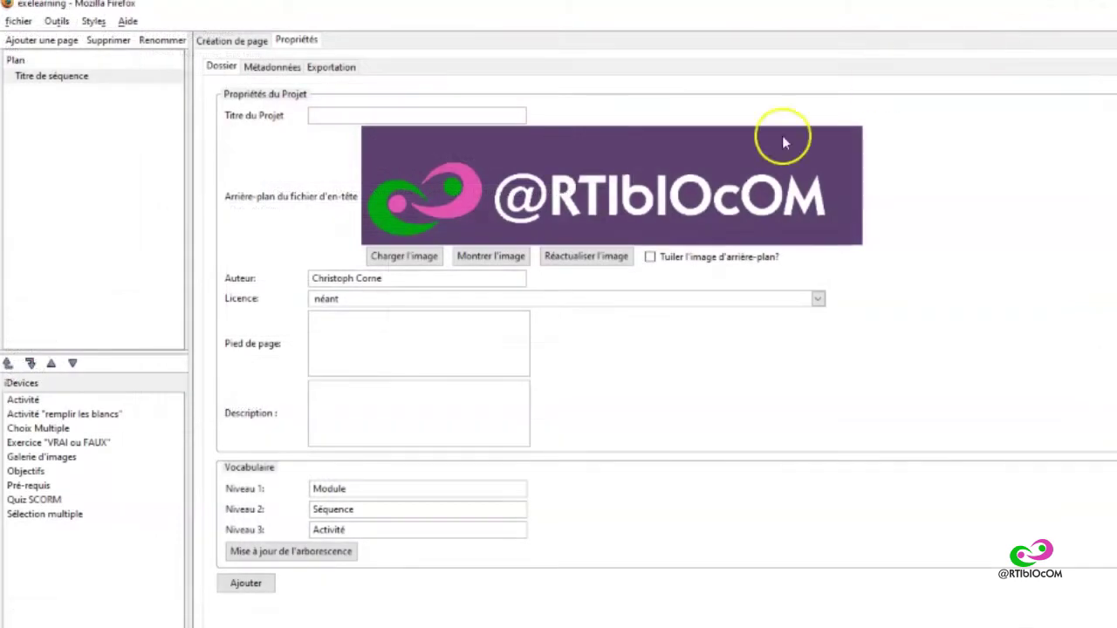
pyautogui.click(356, 277)
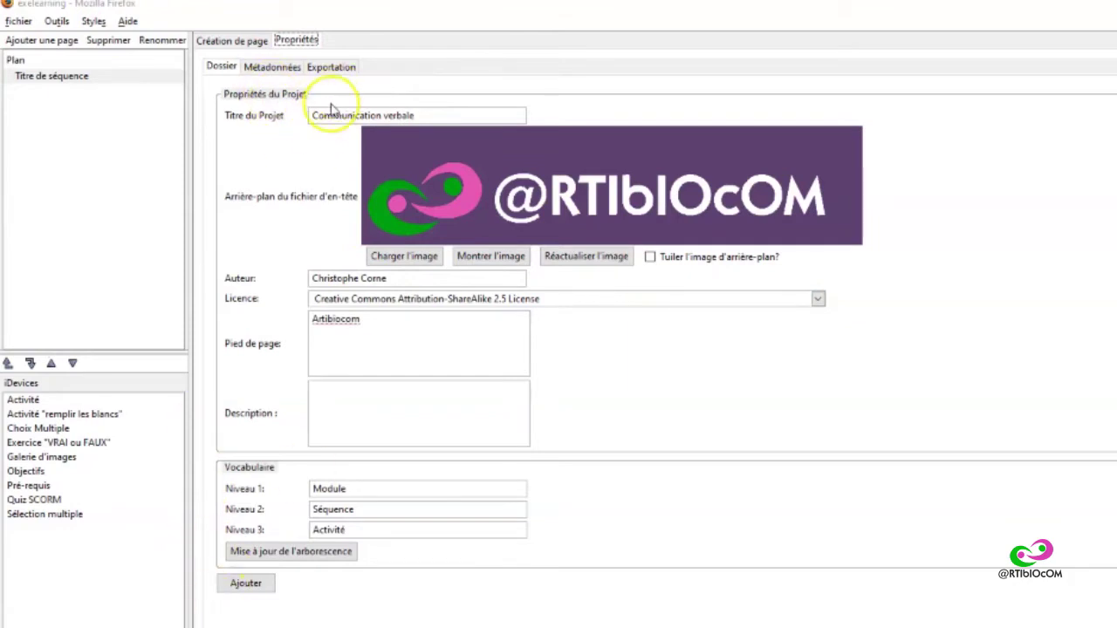
pyautogui.click(277, 68)
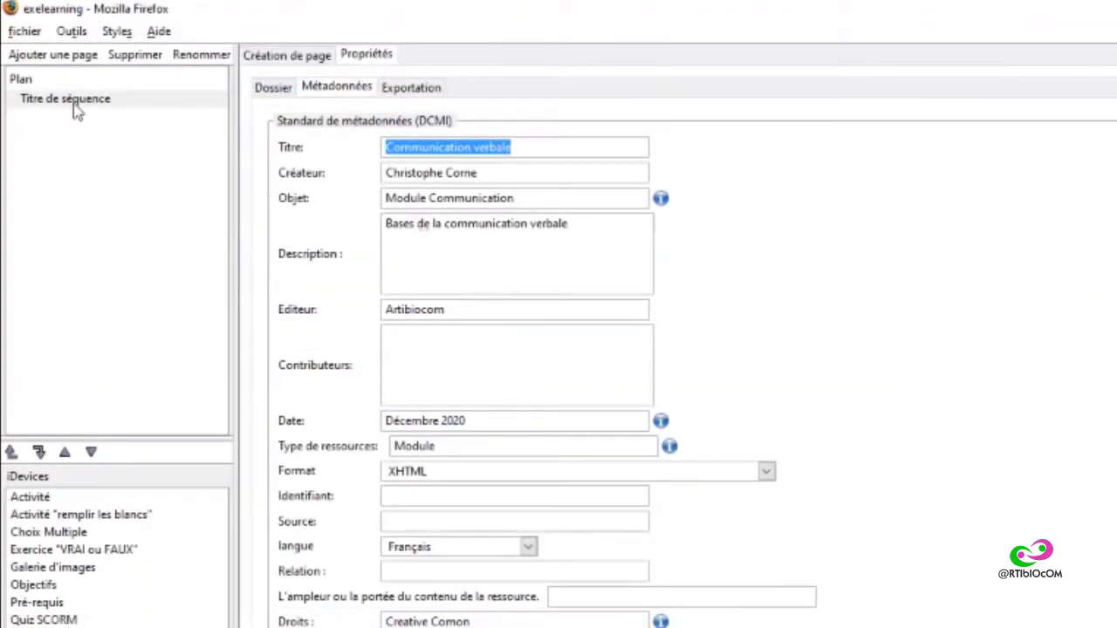
# Step: Return to page creation and rename the root page LA COMMUNICATION VERBALE
pyautogui.click(21, 79)
pyautogui.click(66, 104)
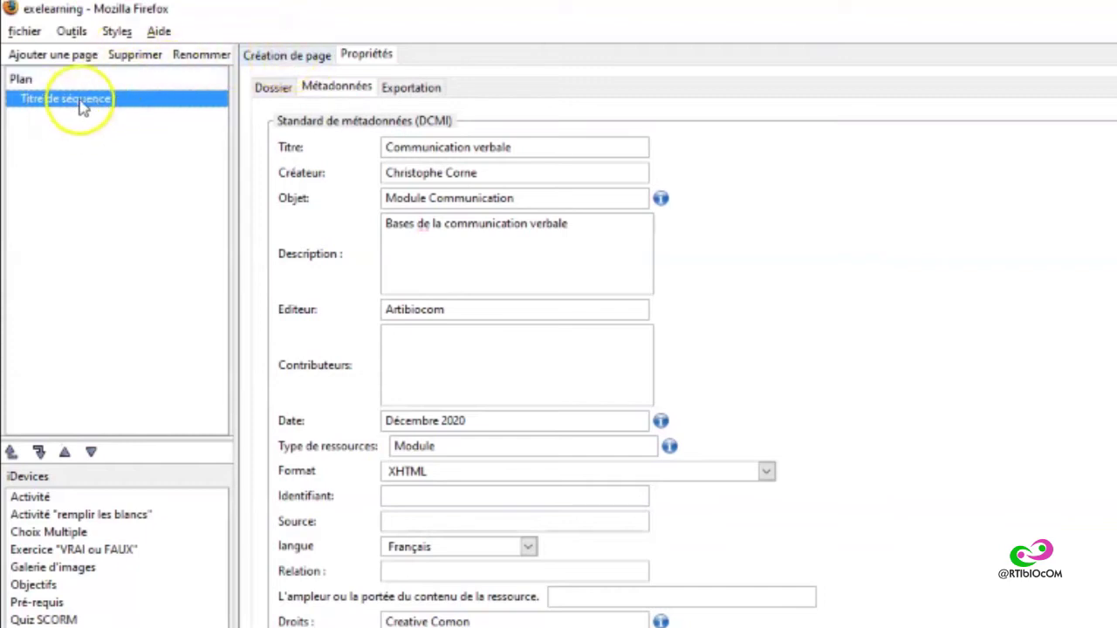
pyautogui.click(275, 55)
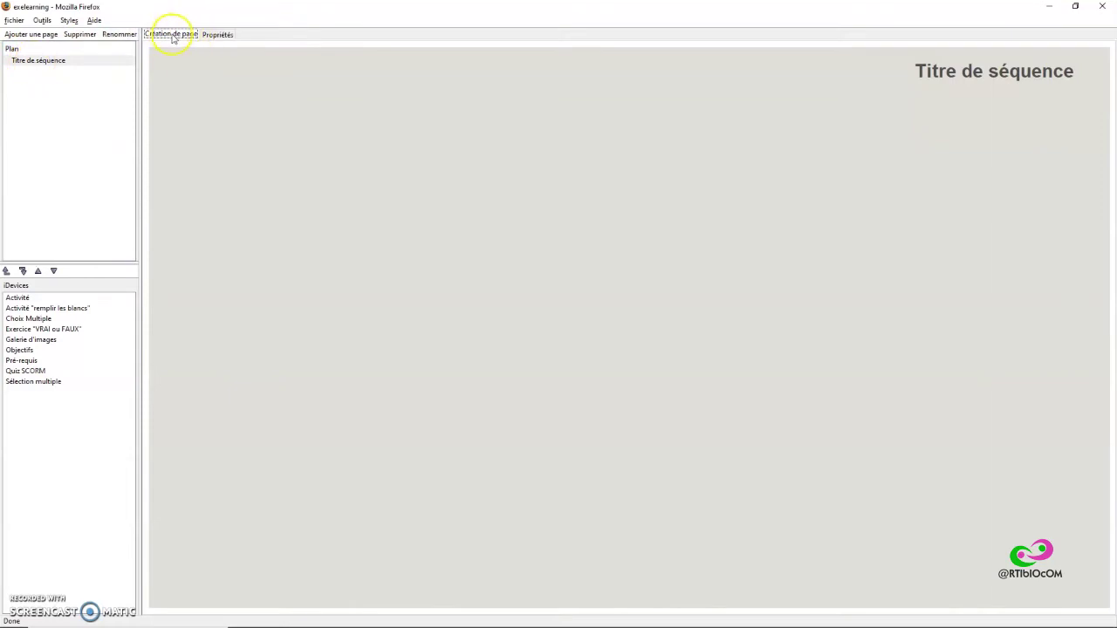
pyautogui.click(42, 61)
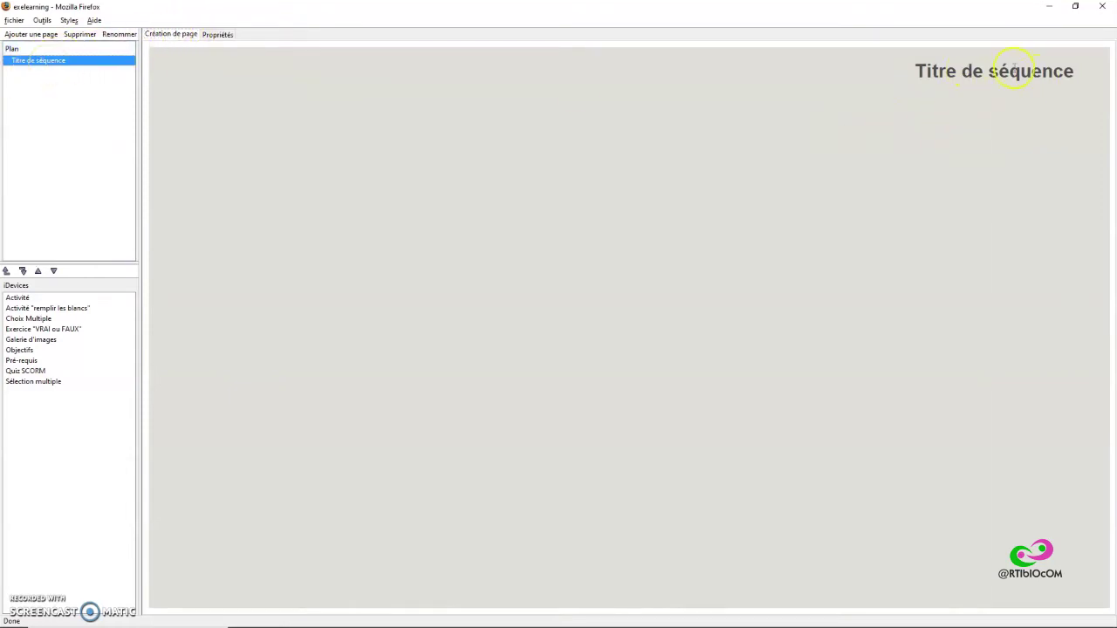
pyautogui.doubleClick(57, 62)
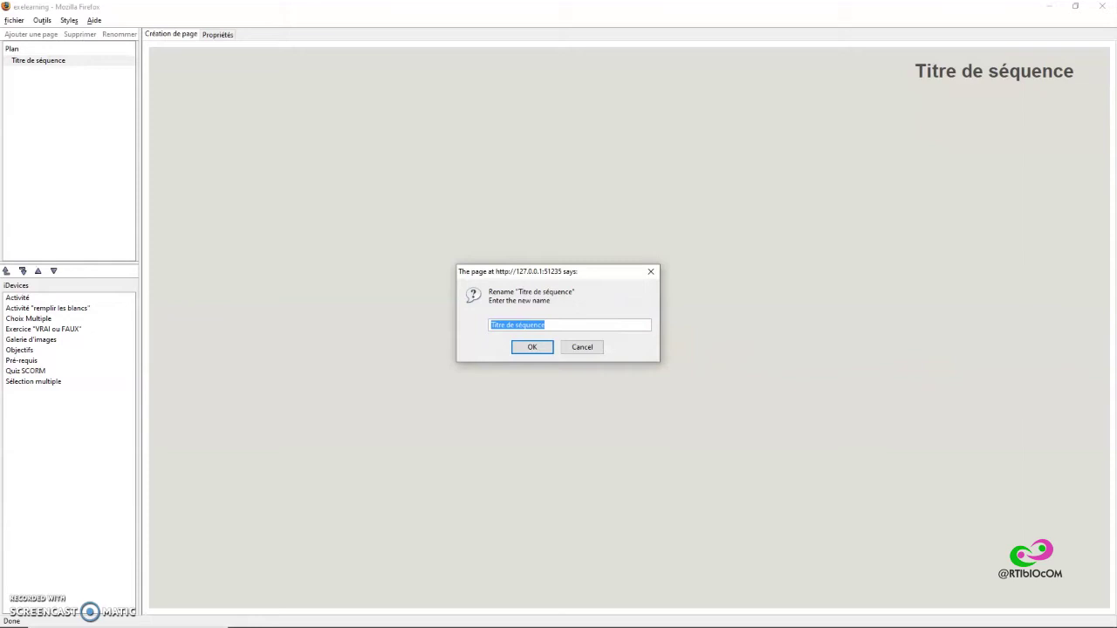
pyautogui.write('LA COMMUNICATION VERBALE')
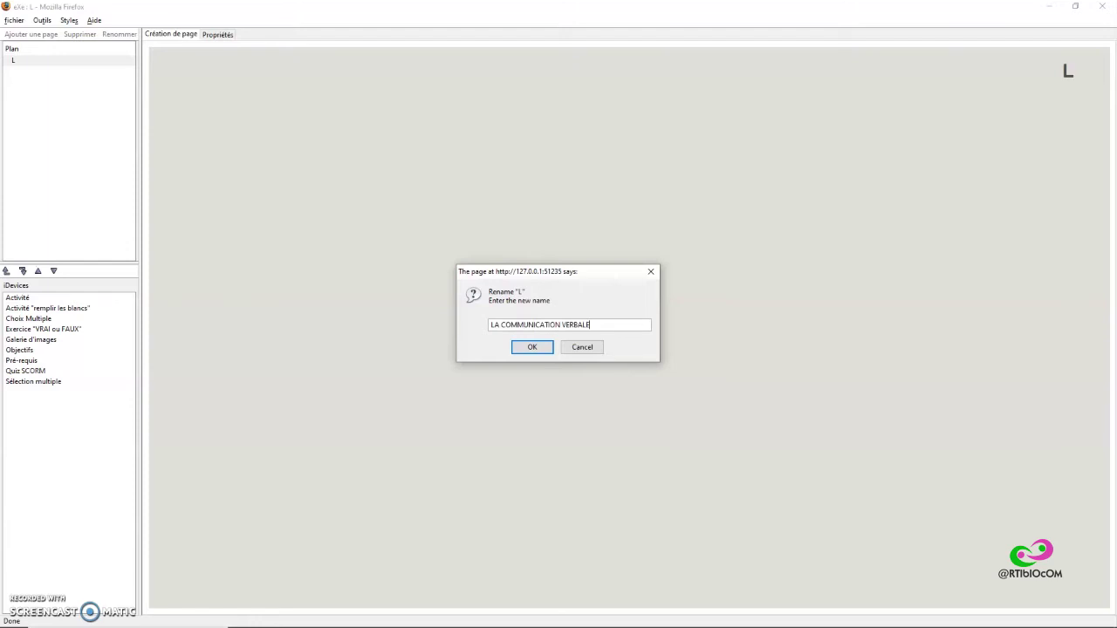
pyautogui.click(531, 347)
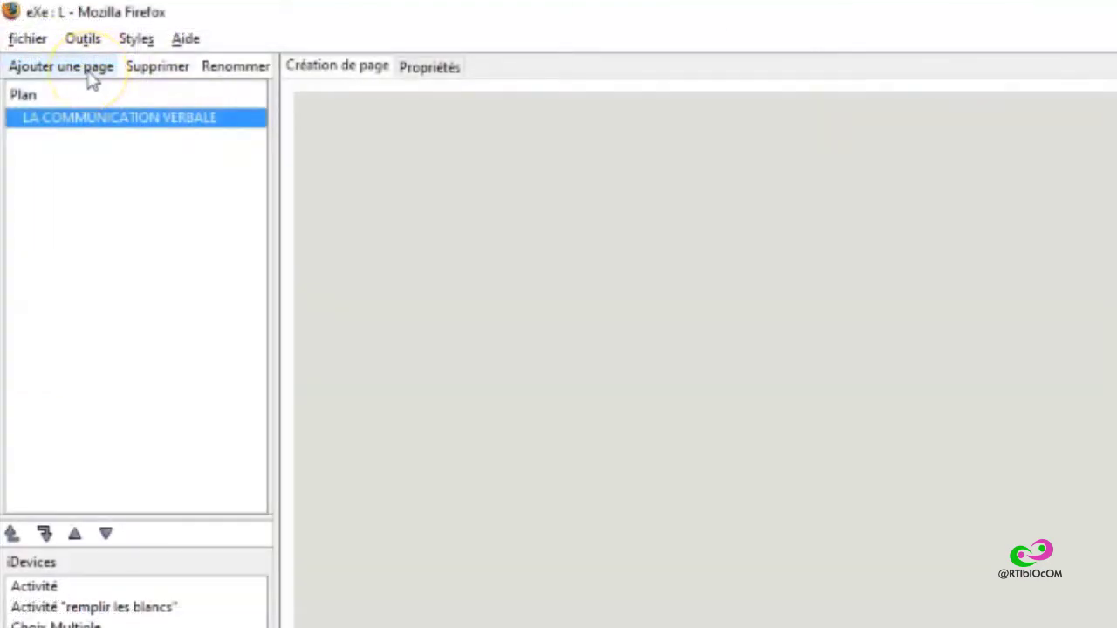
# Step: Add a page under LA COMMUNICATION VERBALE and a sub-page beneath it, and promote that sub-page to the module level
pyautogui.click(87, 70)
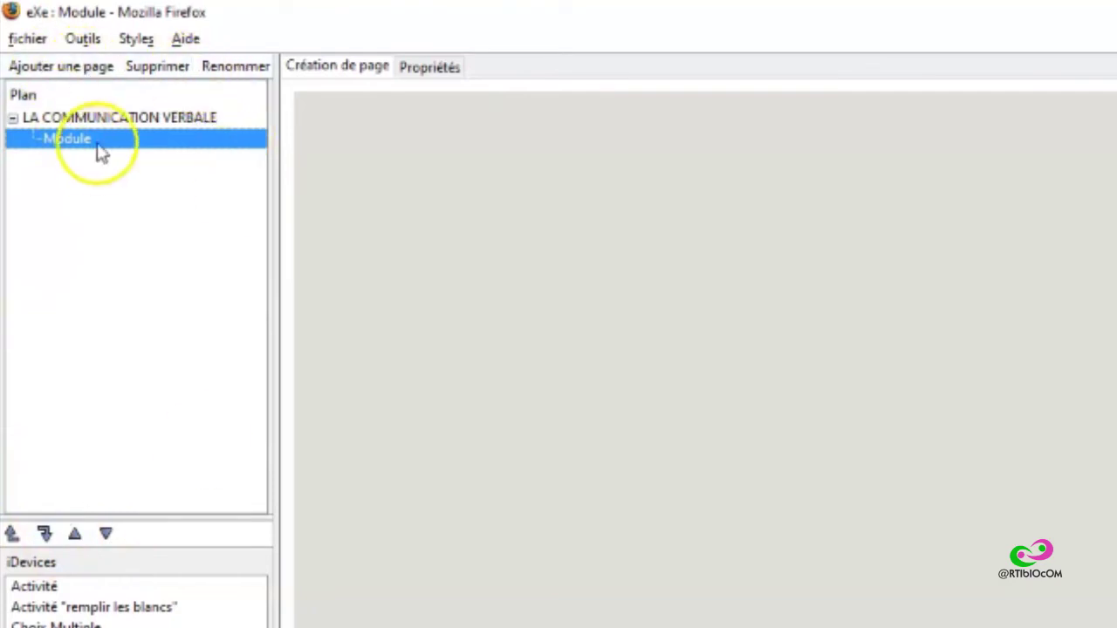
pyautogui.click(76, 71)
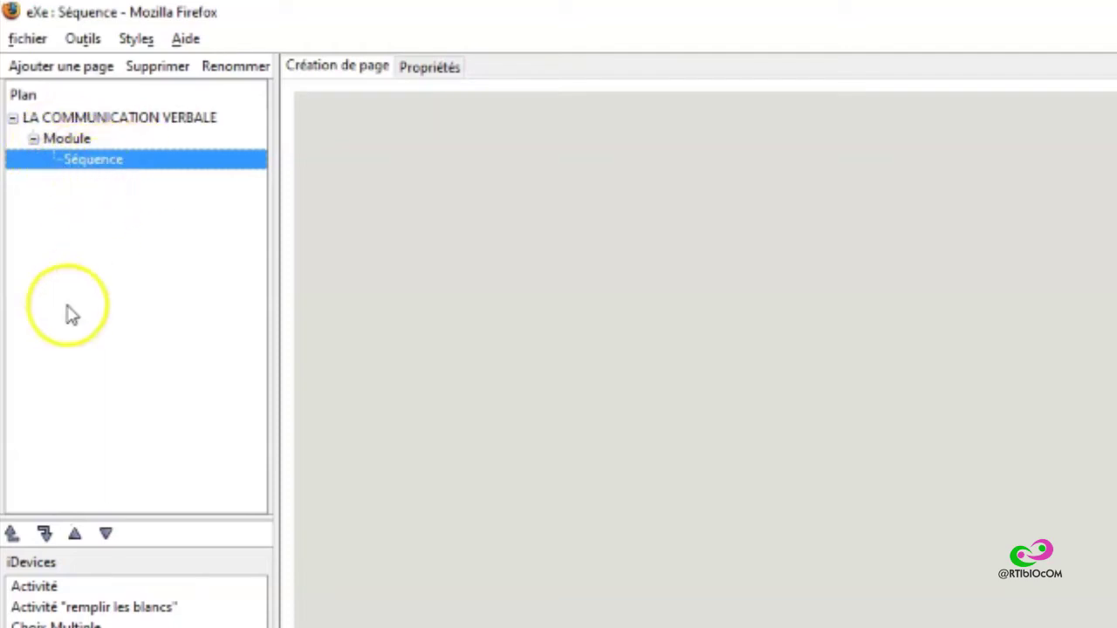
pyautogui.click(12, 531)
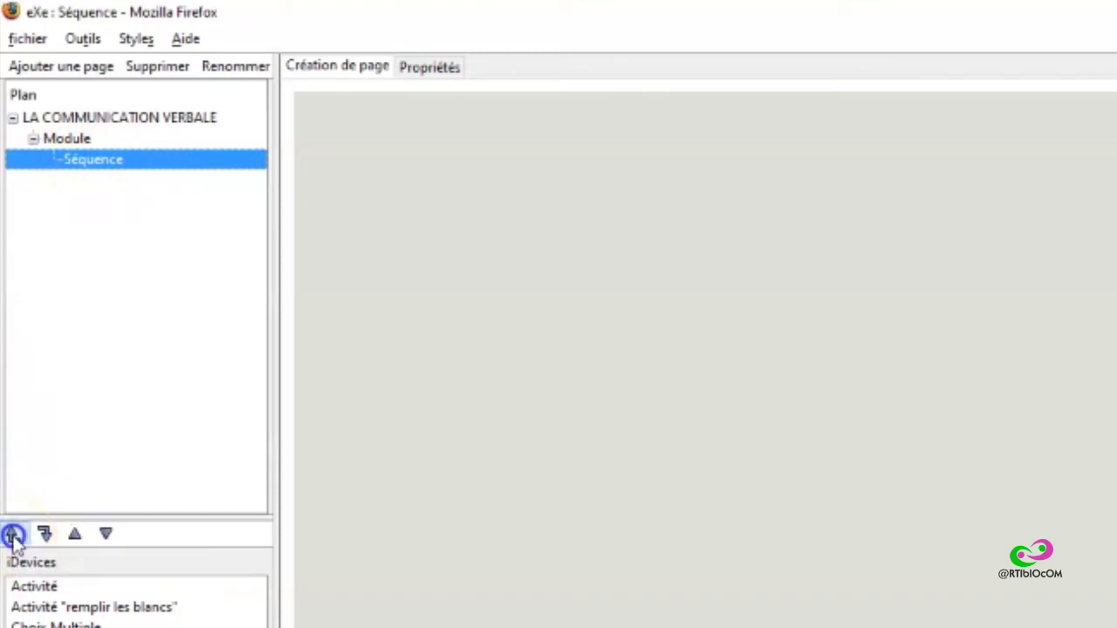
# Step: Rename the first Module page DEFINITIONS and add a sub-page beneath it
pyautogui.click(75, 142)
pyautogui.doubleClick(77, 145)
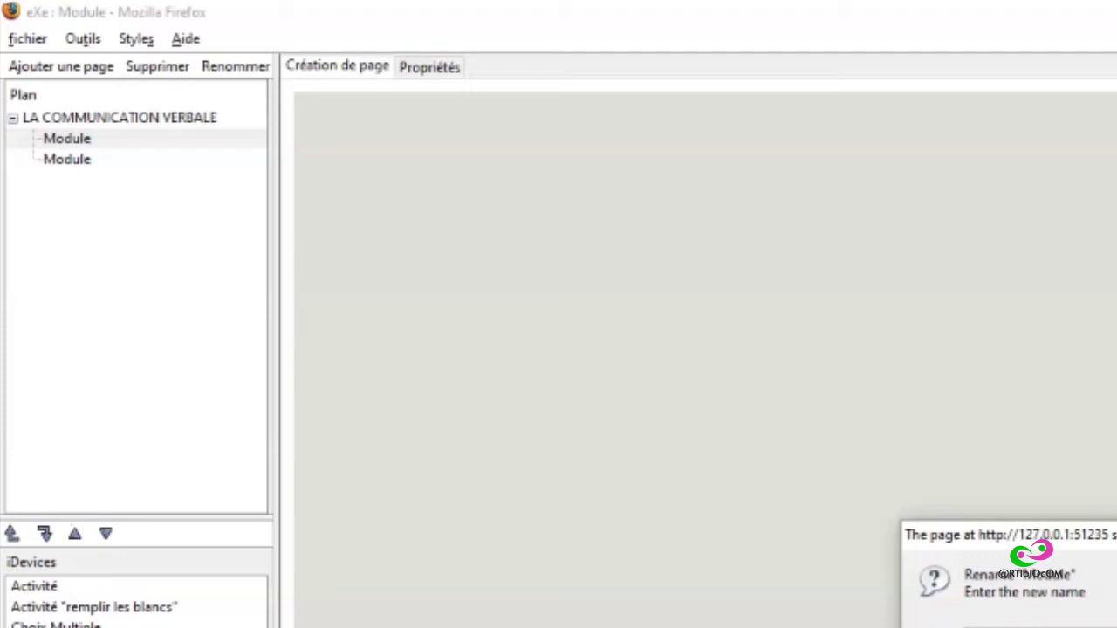
pyautogui.press('Return')
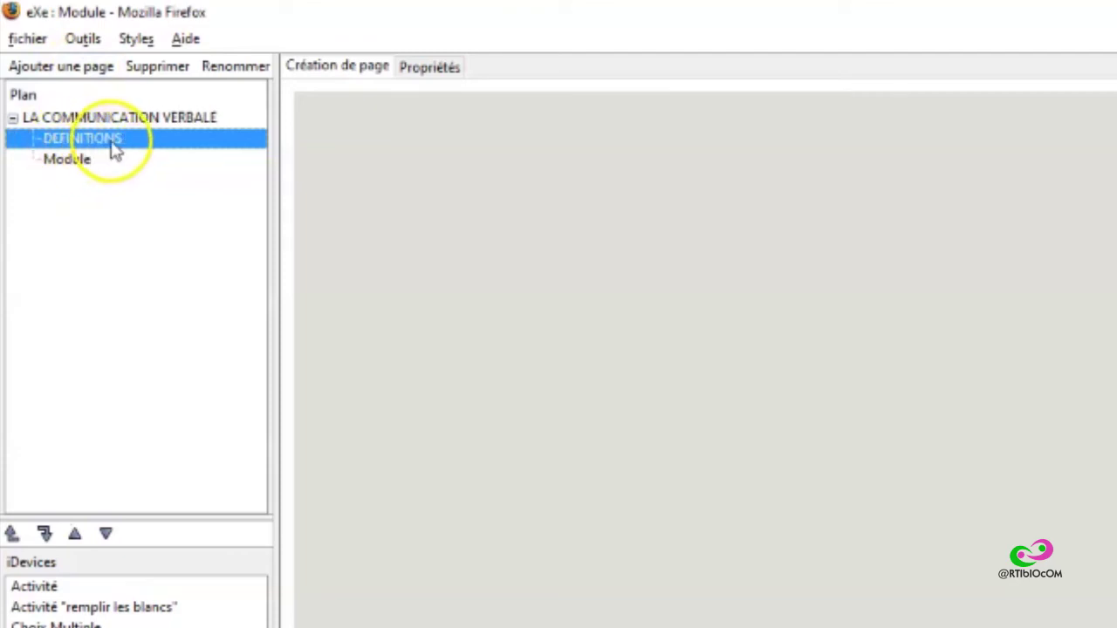
pyautogui.click(74, 75)
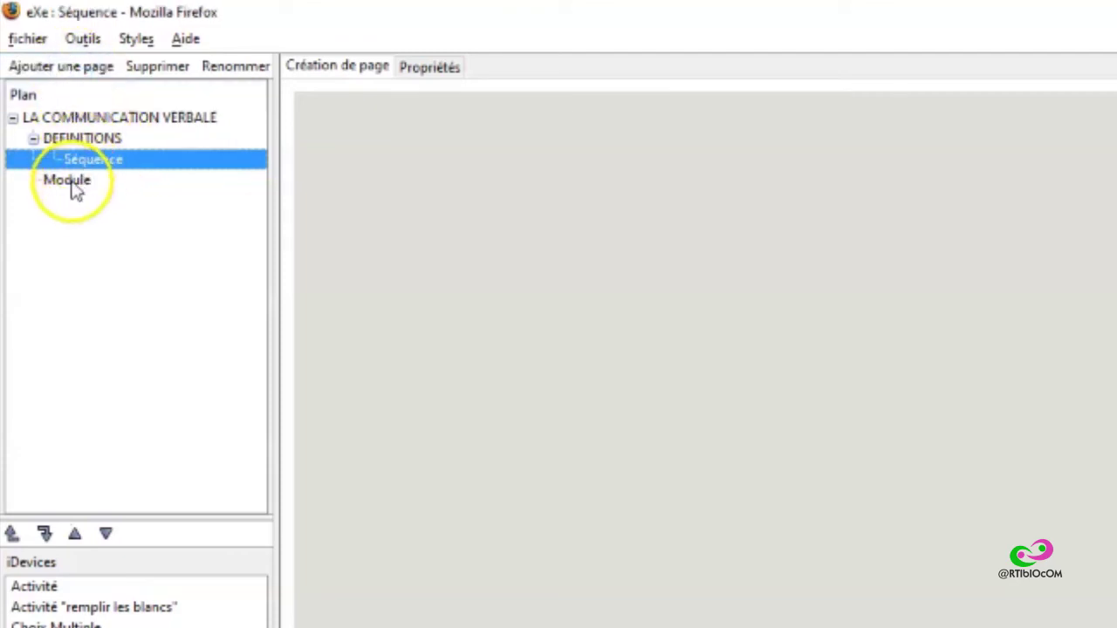
# Step: Rename the remaining Module page CAS PRATIQUES
pyautogui.click(72, 183)
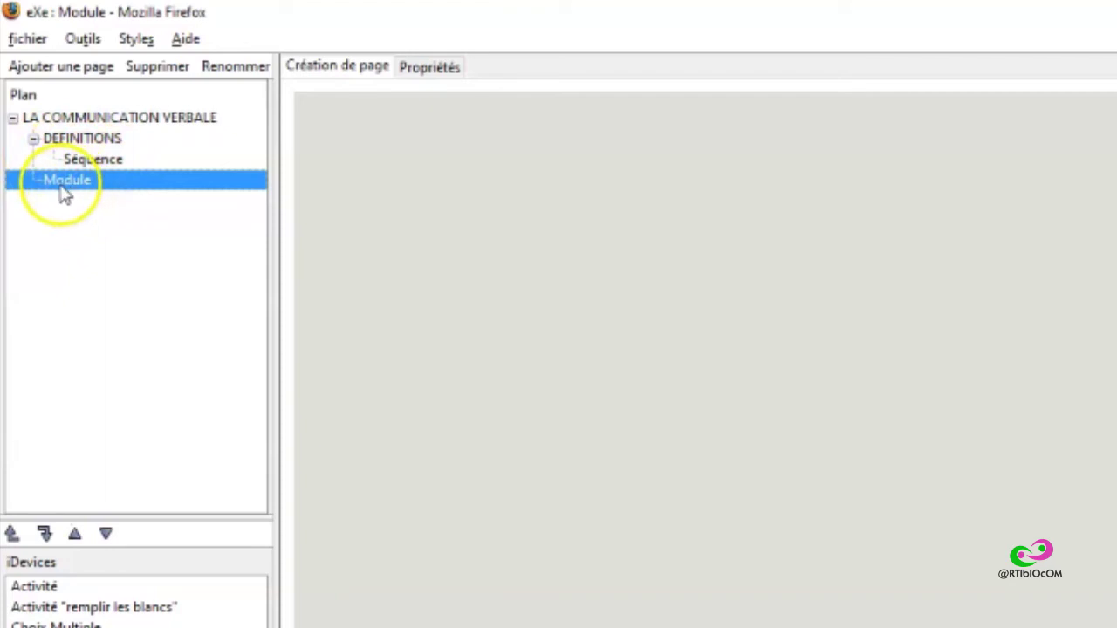
pyautogui.click(70, 191)
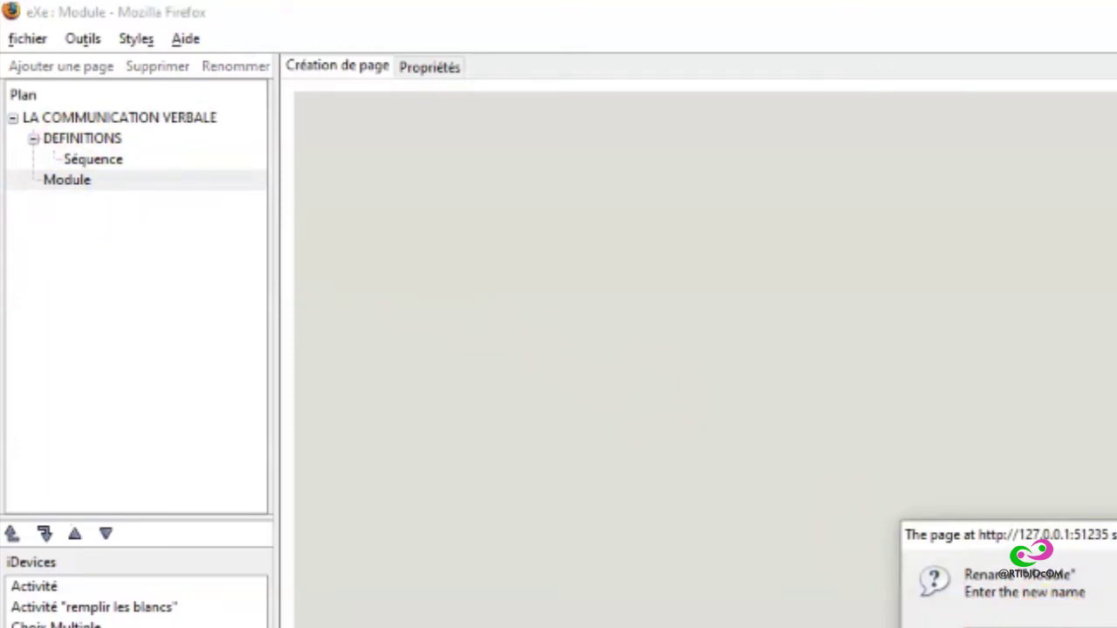
pyautogui.press('Return')
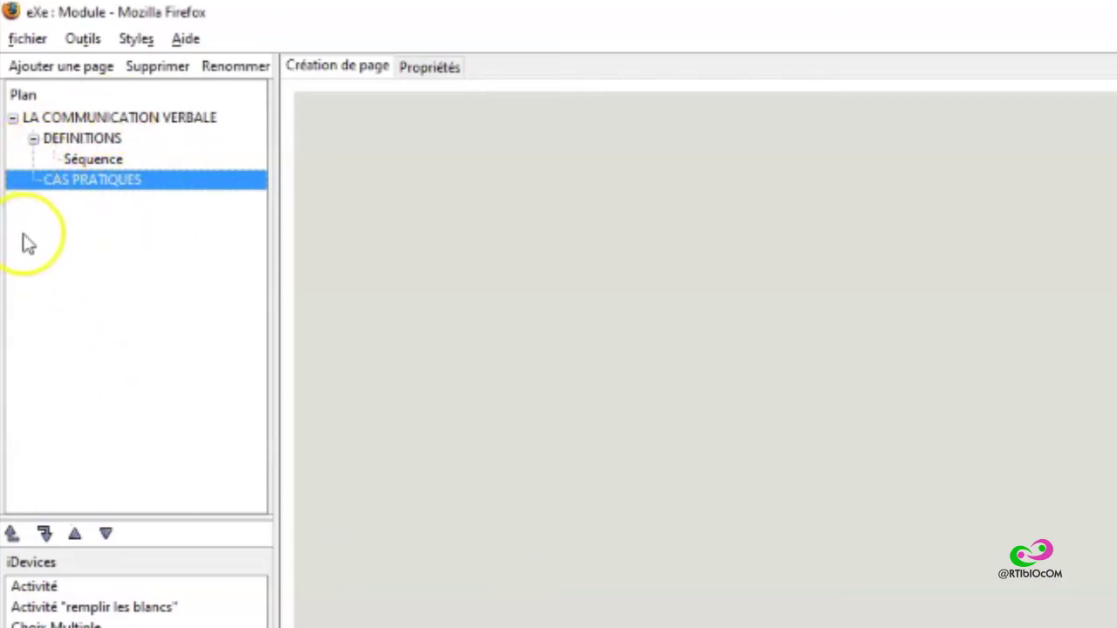
# Step: Add a third page directly under LA COMMUNICATION VERBALE and name it VALIDATION
pyautogui.click(94, 119)
pyautogui.click(79, 67)
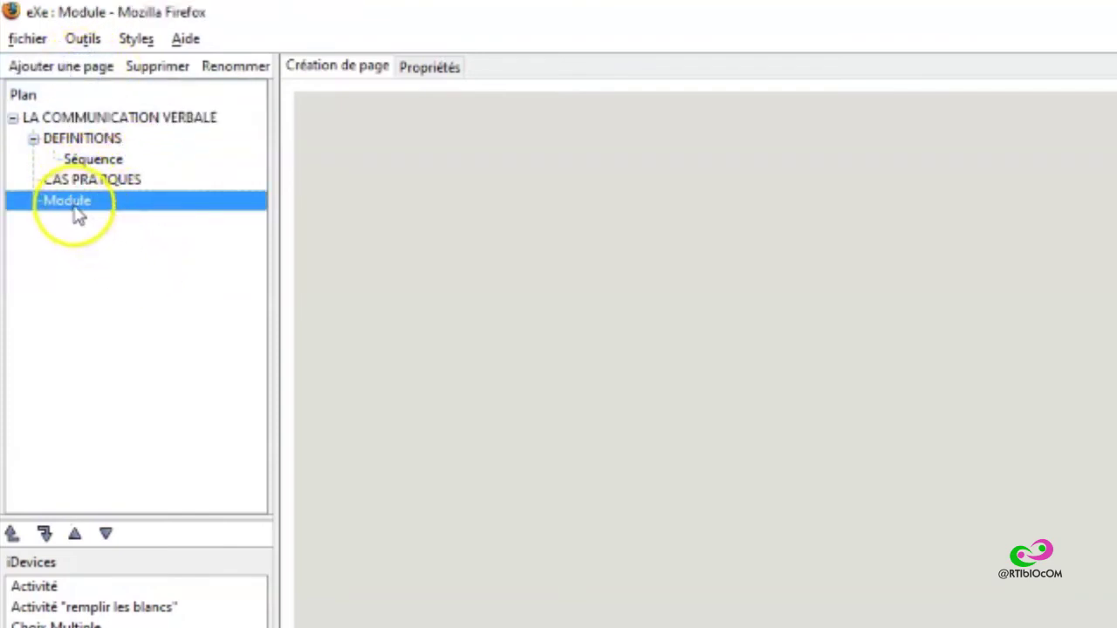
pyautogui.doubleClick(70, 206)
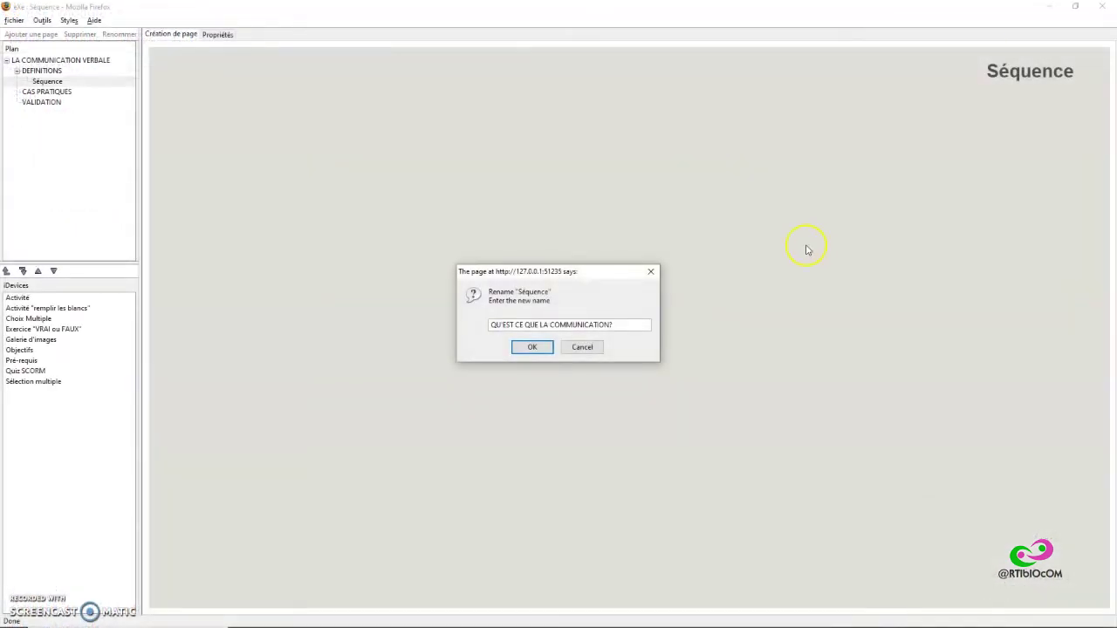
# Step: Rename the Séquence page QU'EST CE QUE LA COMMUNICATION? and add two further nested page levels beneath it, keeping their default names
pyautogui.click(549, 349)
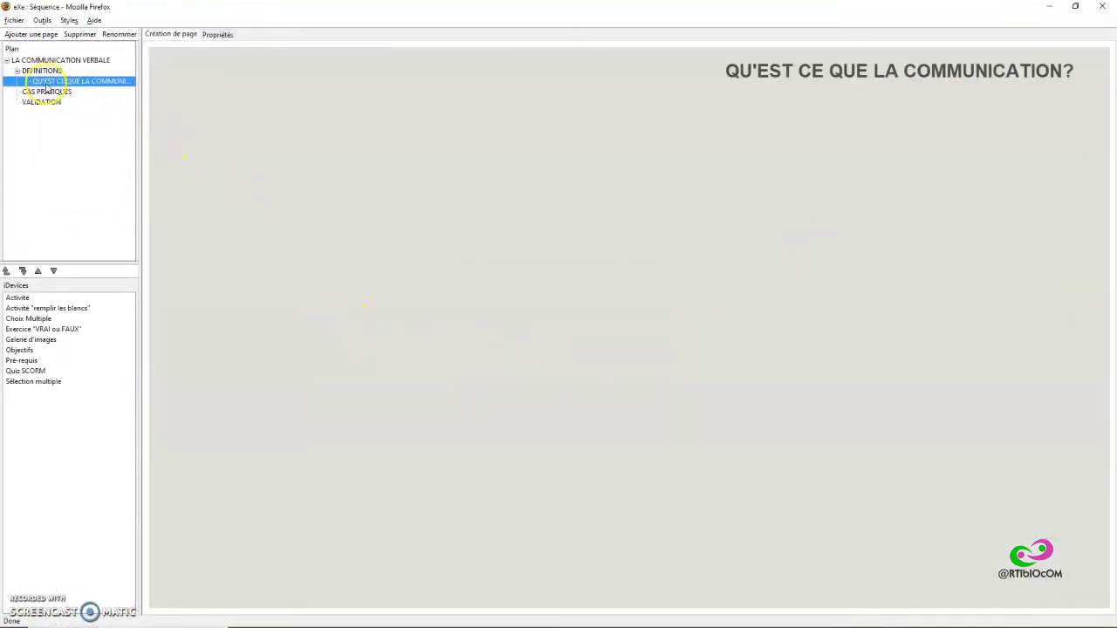
pyautogui.click(34, 35)
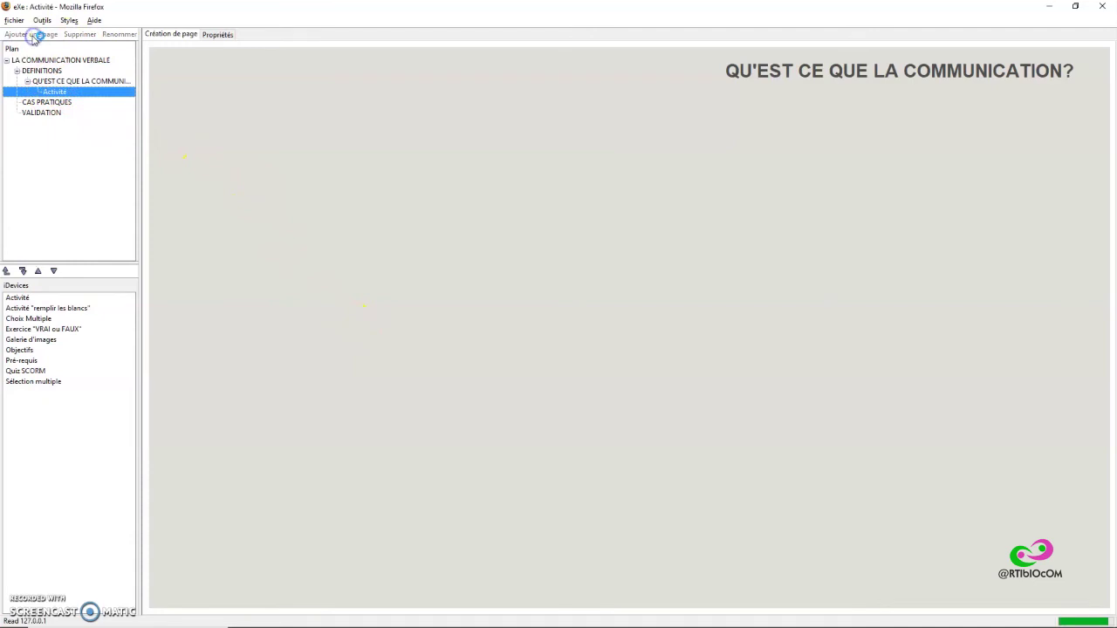
pyautogui.click(35, 34)
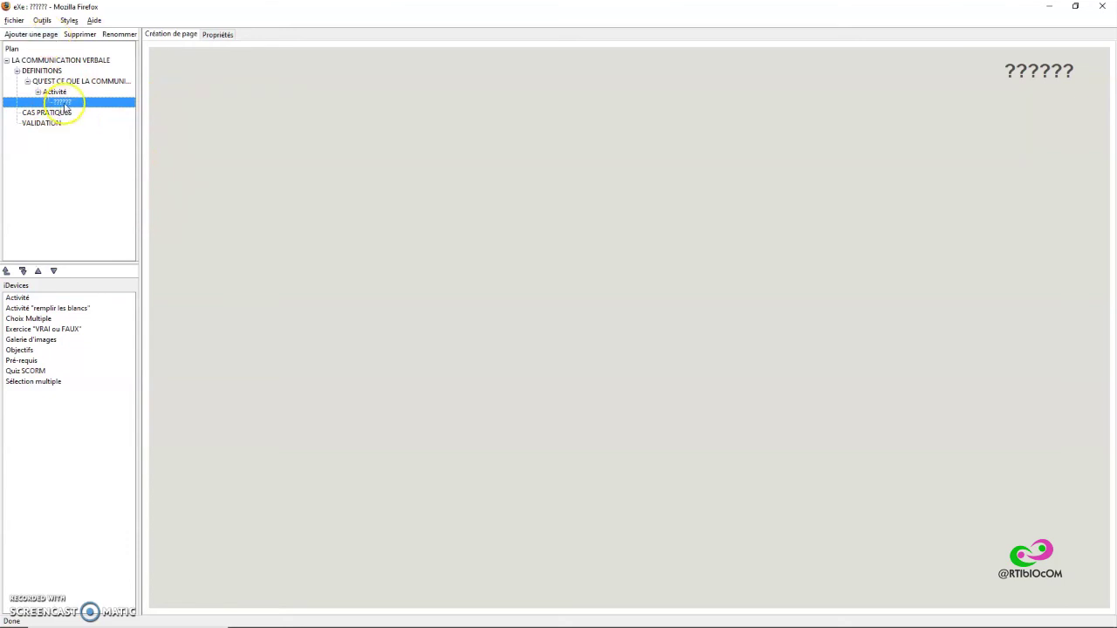
pyautogui.doubleClick(66, 102)
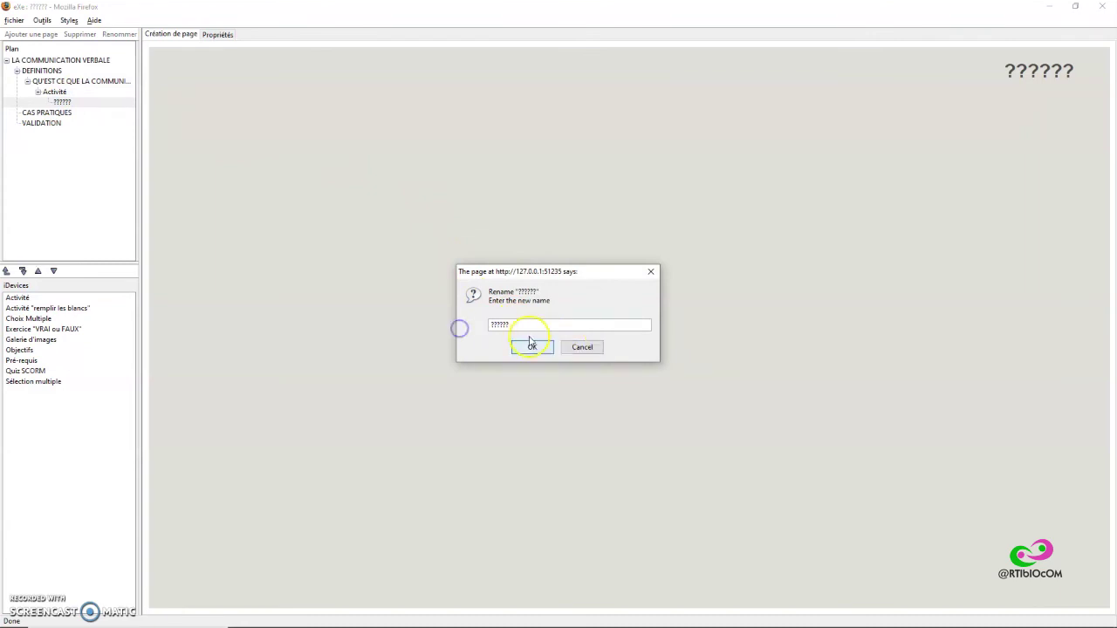
pyautogui.click(532, 346)
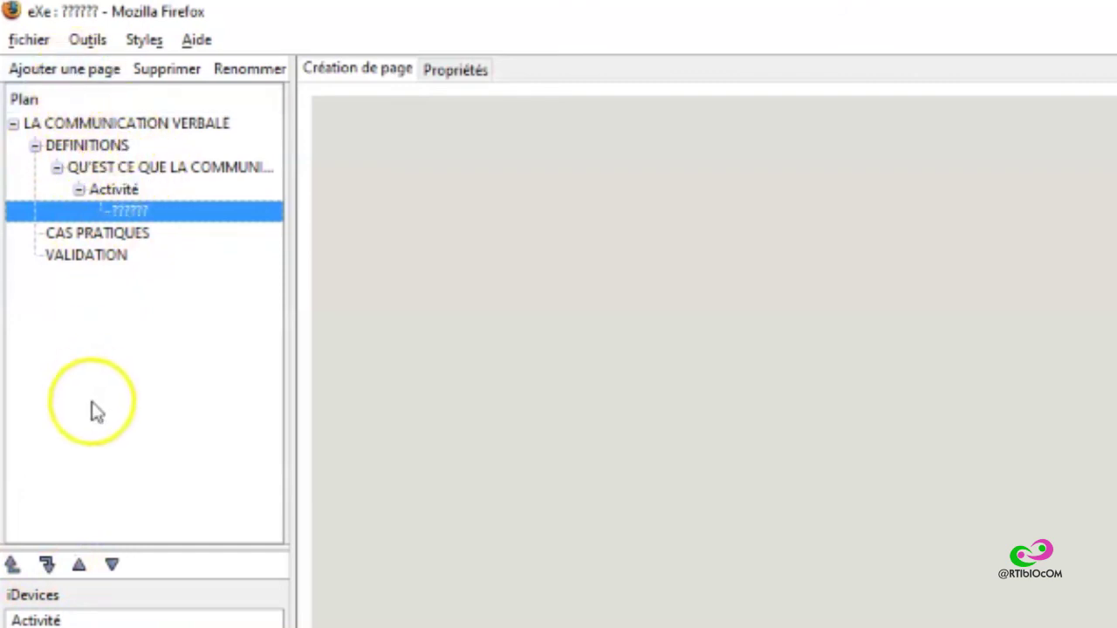
# Step: Move the CAS PRATIQUES page above DEFINITIONS in the outline
pyautogui.click(72, 255)
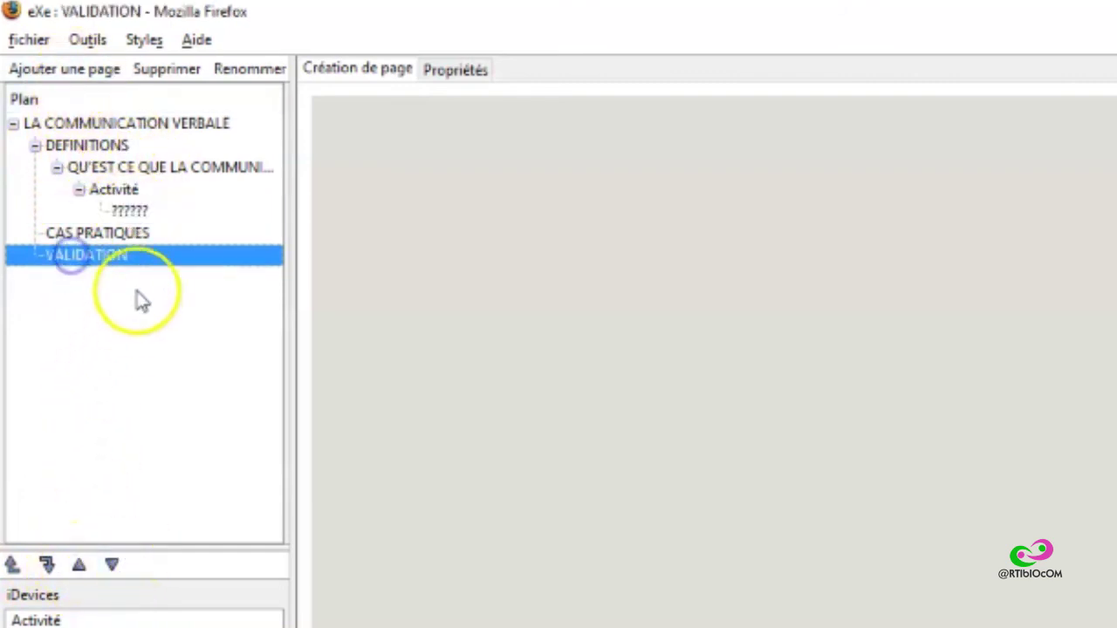
pyautogui.click(87, 236)
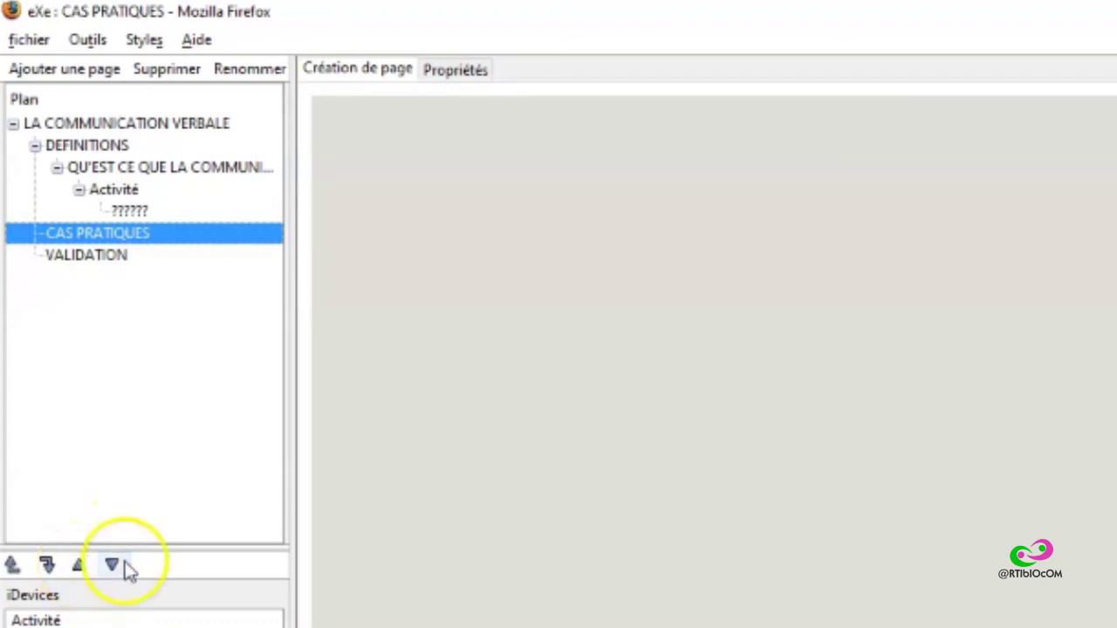
pyautogui.click(78, 567)
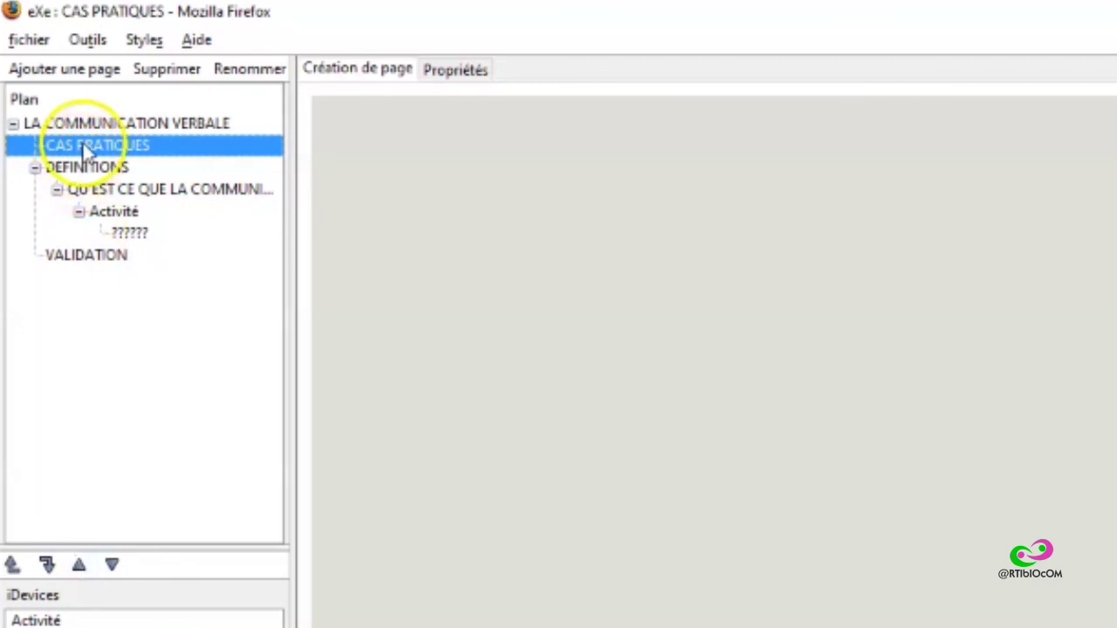